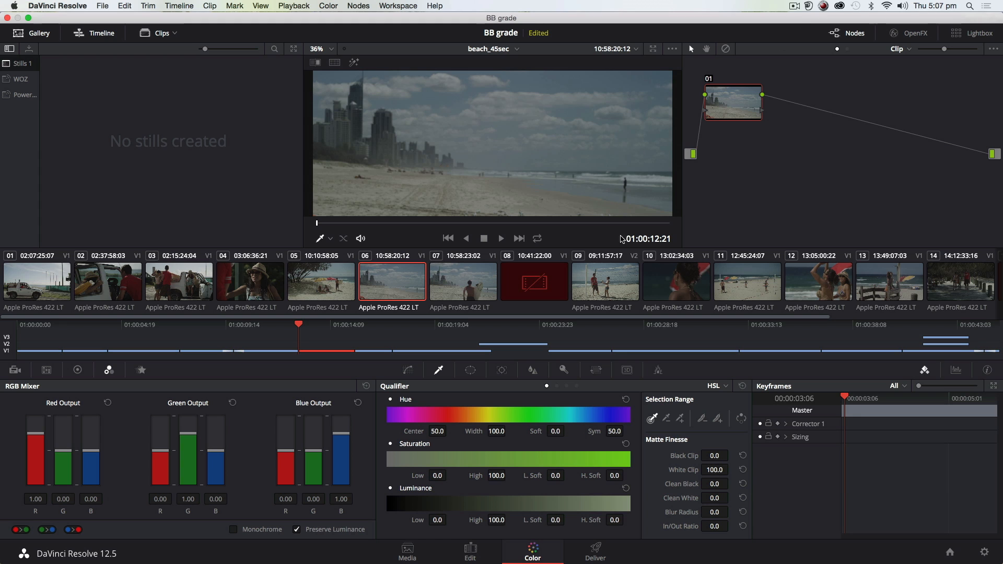
- Review clips 11, 8, 7 and 6 of the beach_45sec timeline, scrubbing clip 11 and playing from clip 6 into clip 7
click(739, 294)
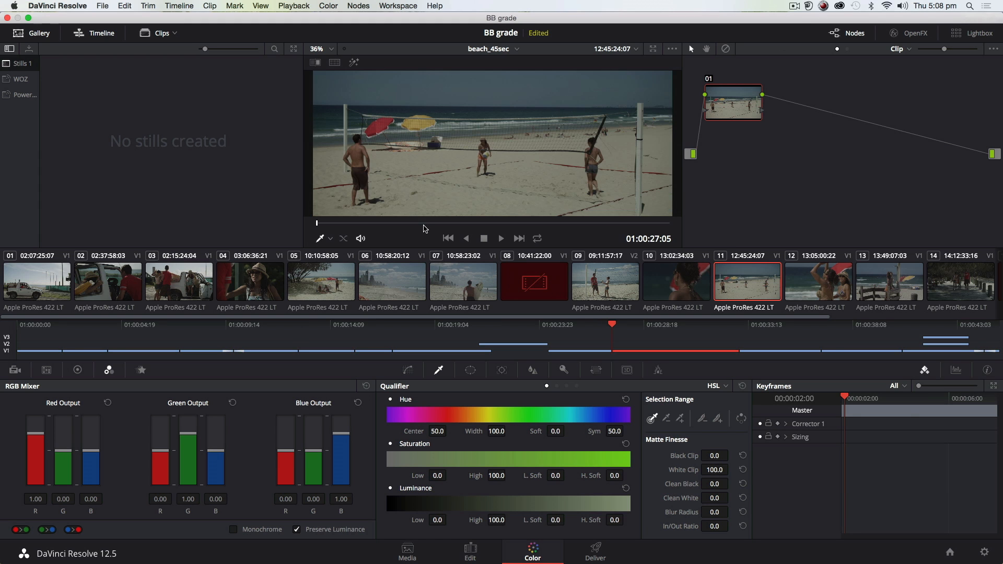
drag(438, 225, 575, 223)
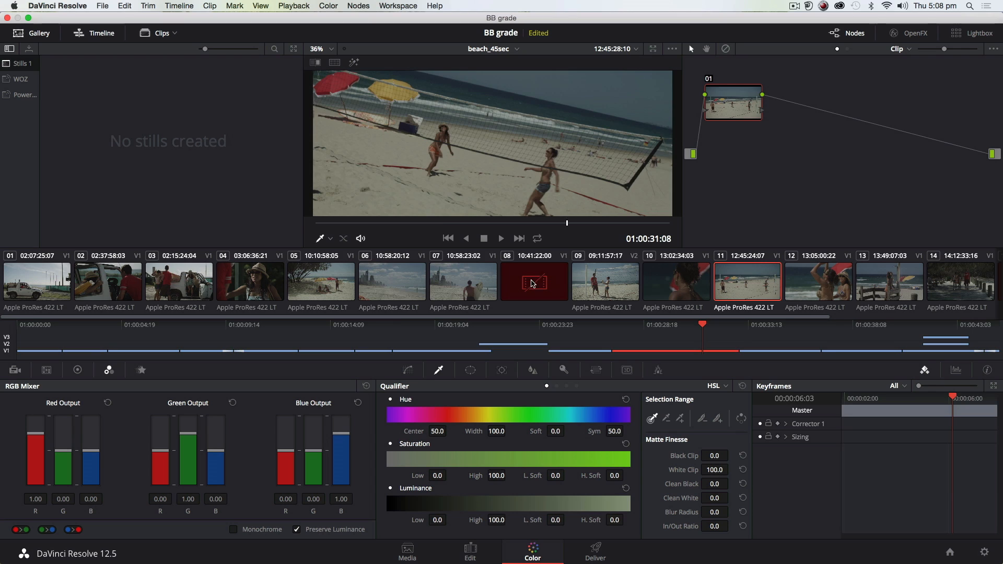
click(549, 286)
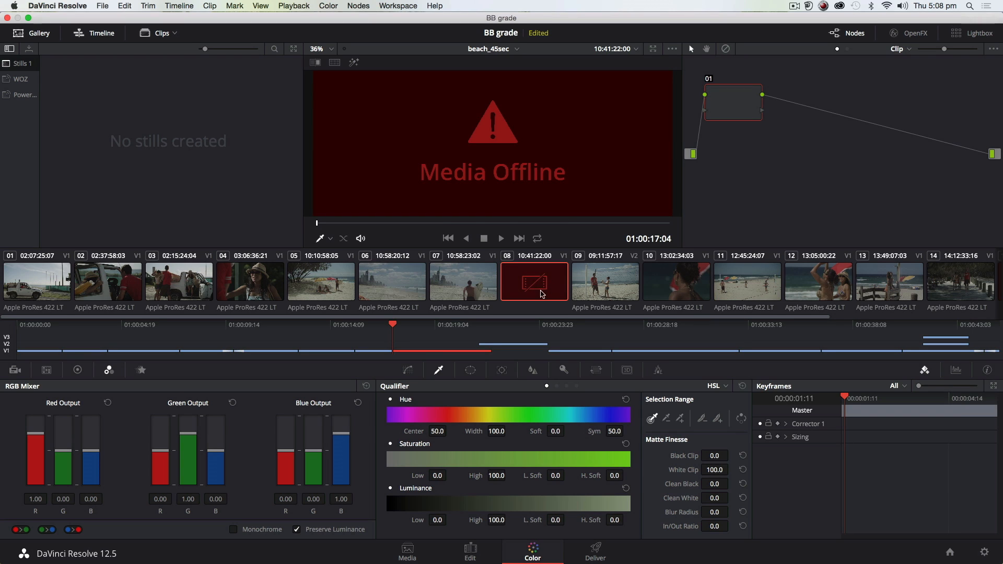
click(462, 288)
click(388, 287)
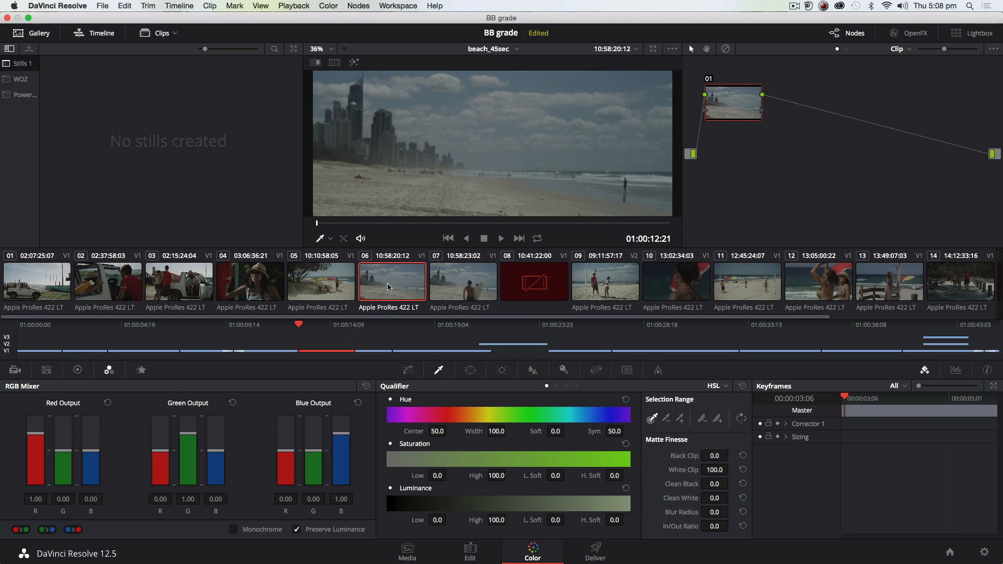
key(space)
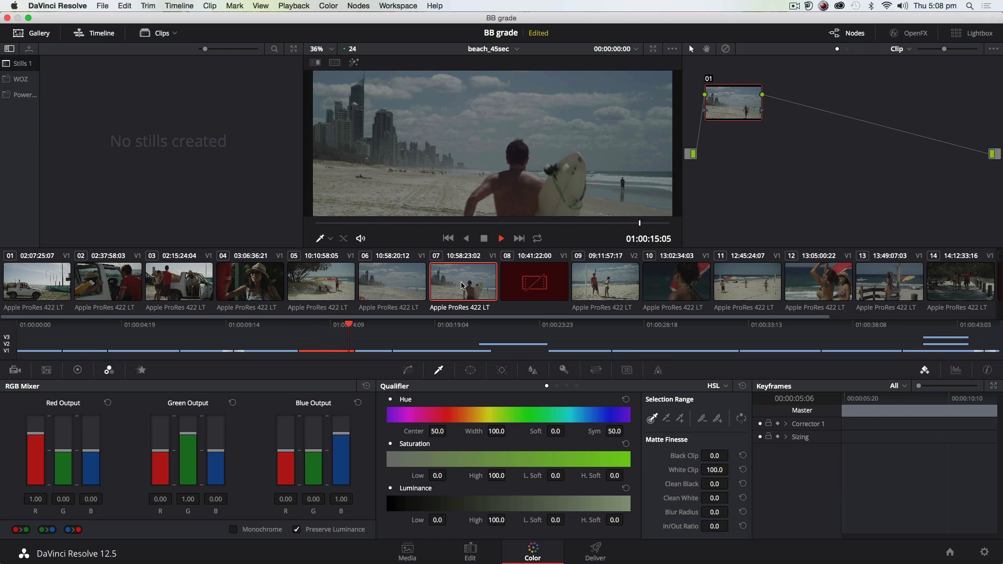
key(space)
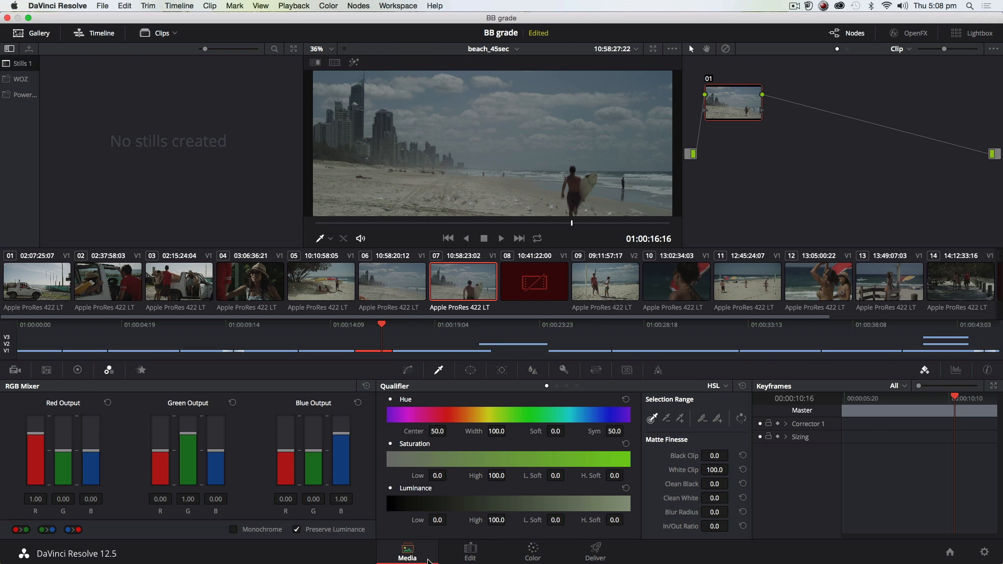
- Switch to the Media page, enable Create Smart Bin for Timelines in the project's General Options, and save the settings
click(412, 555)
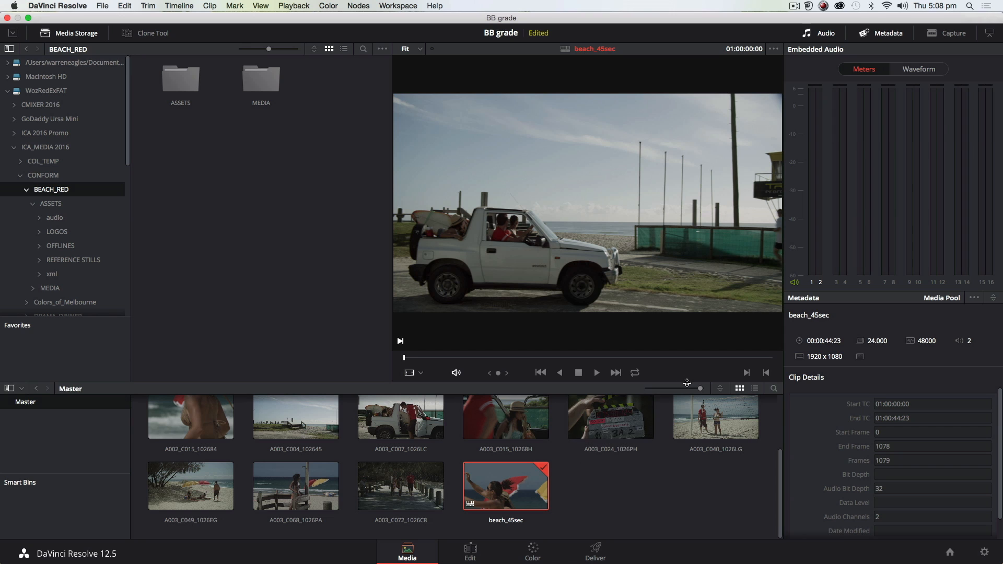
drag(700, 389, 677, 395)
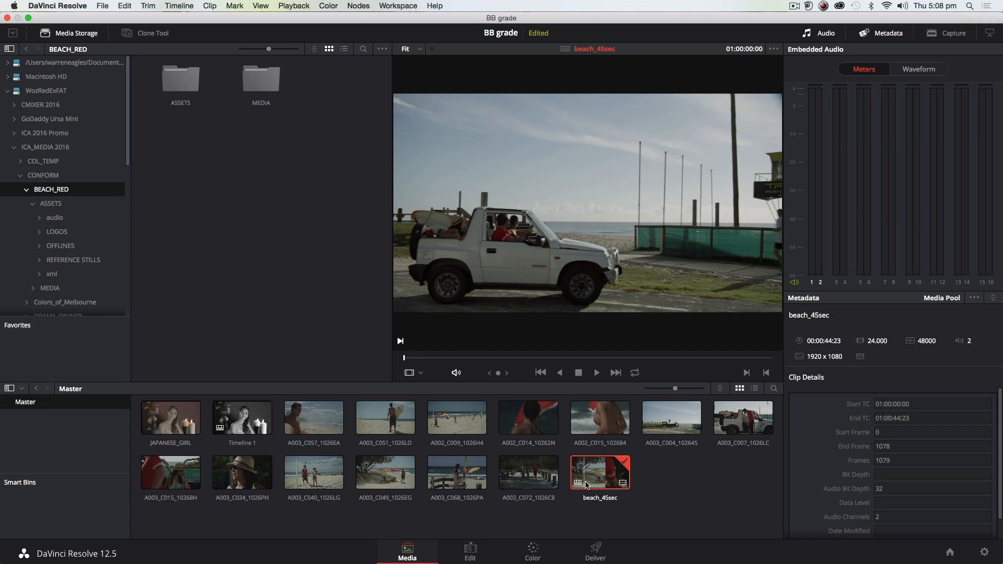
click(984, 552)
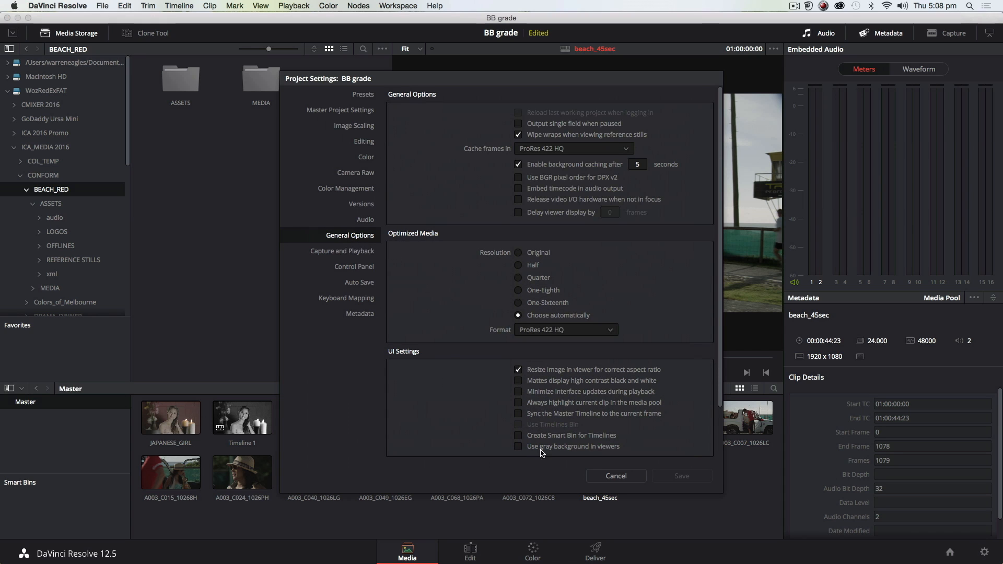
click(519, 436)
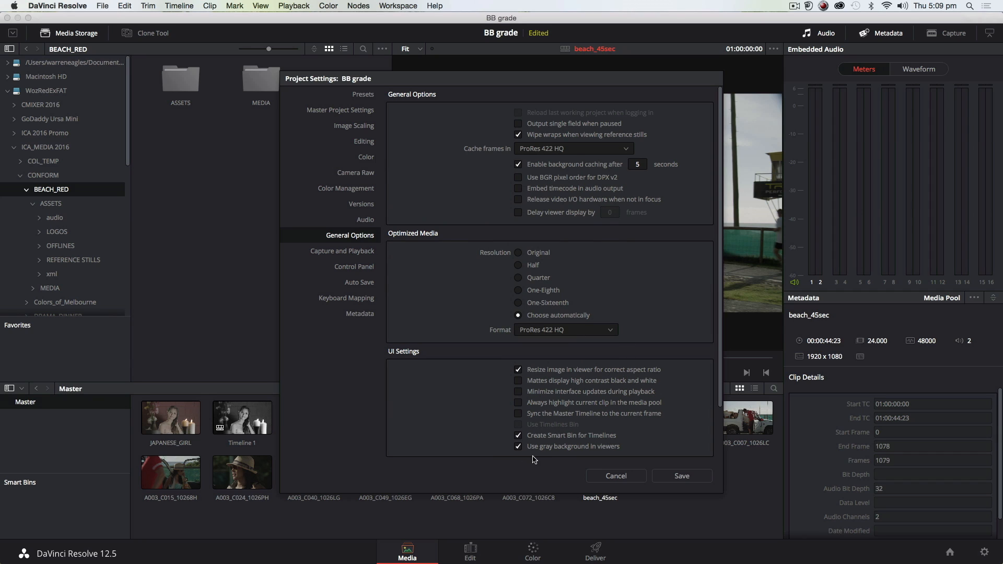
click(519, 447)
click(683, 476)
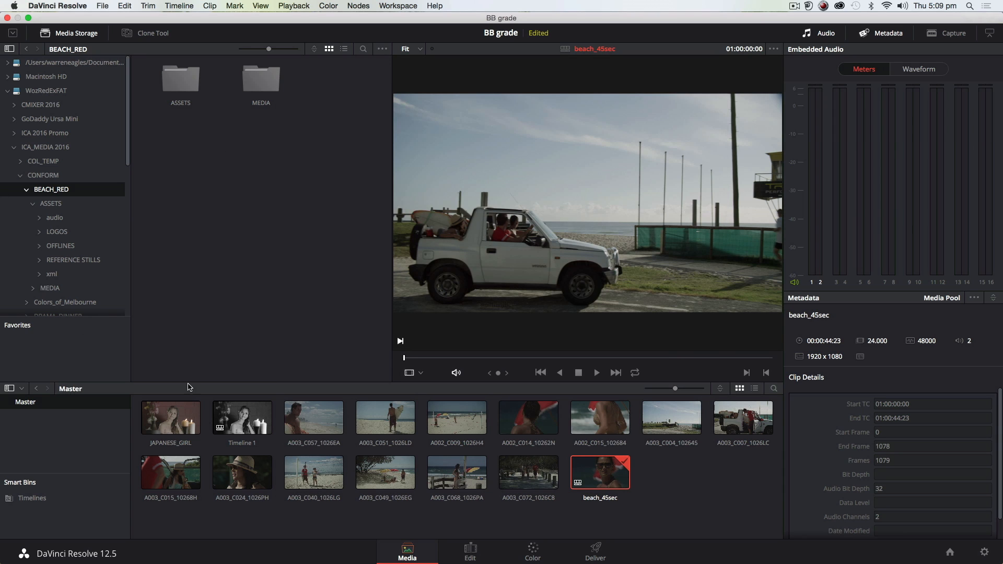
- Open the Timelines smart bin and scrub the beach_45sec timeline to about 01:00:10:22
click(33, 500)
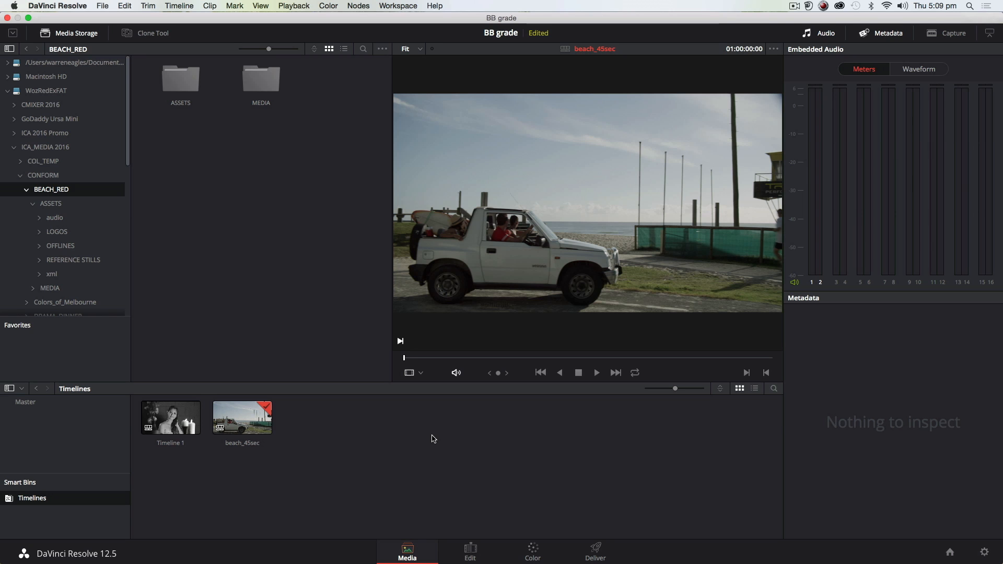
click(235, 429)
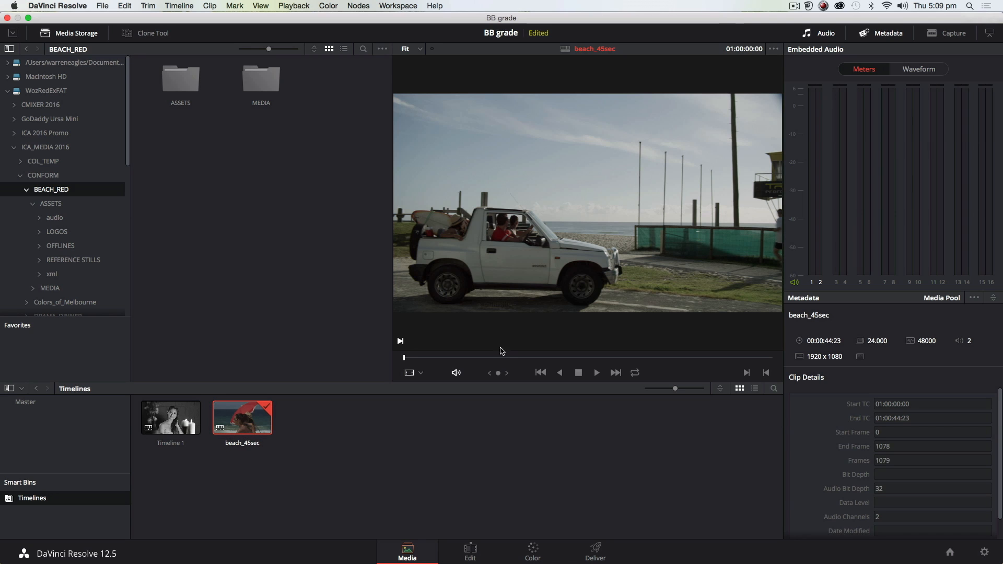
drag(434, 361, 493, 358)
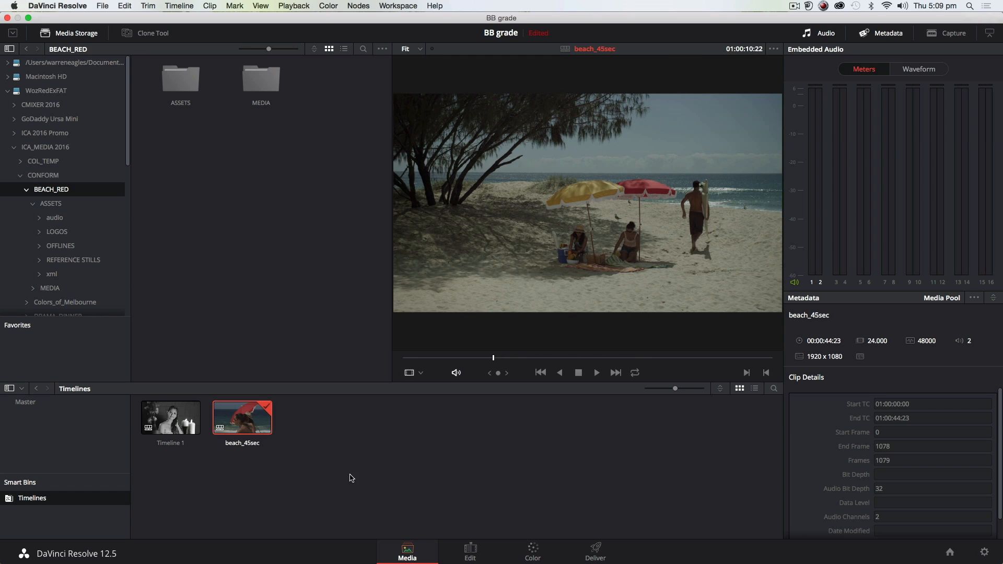
- Add OFFLINE_45_SECS.mov from the OFFLINES folder under ASSETS to the Master bin as an offline reference clip
click(41, 403)
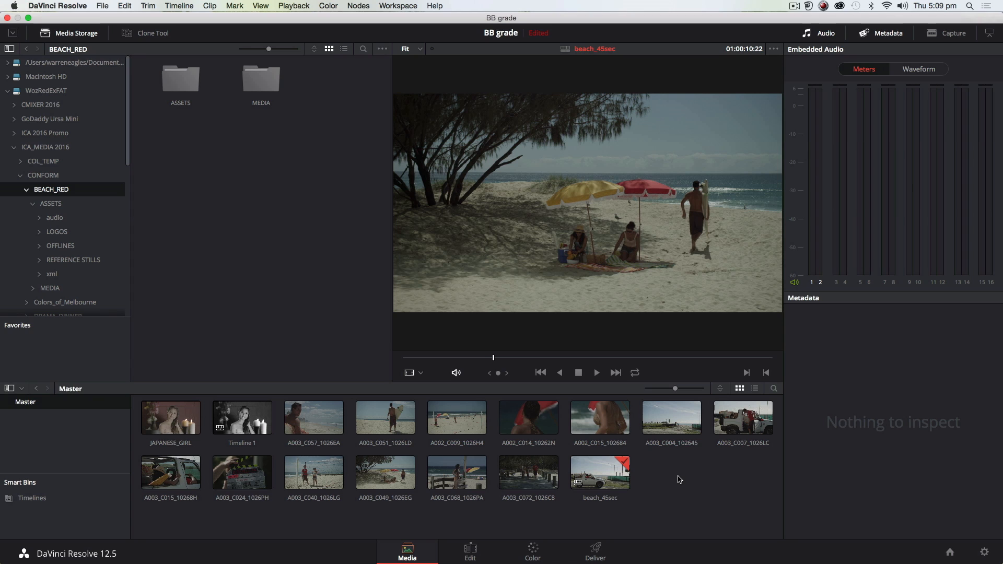
double_click(182, 85)
double_click(342, 81)
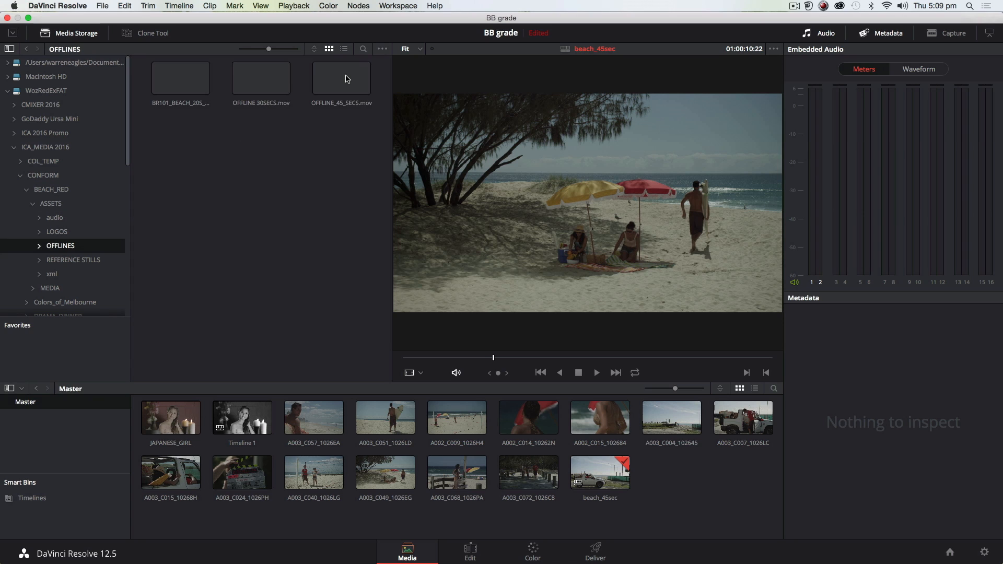
click(342, 80)
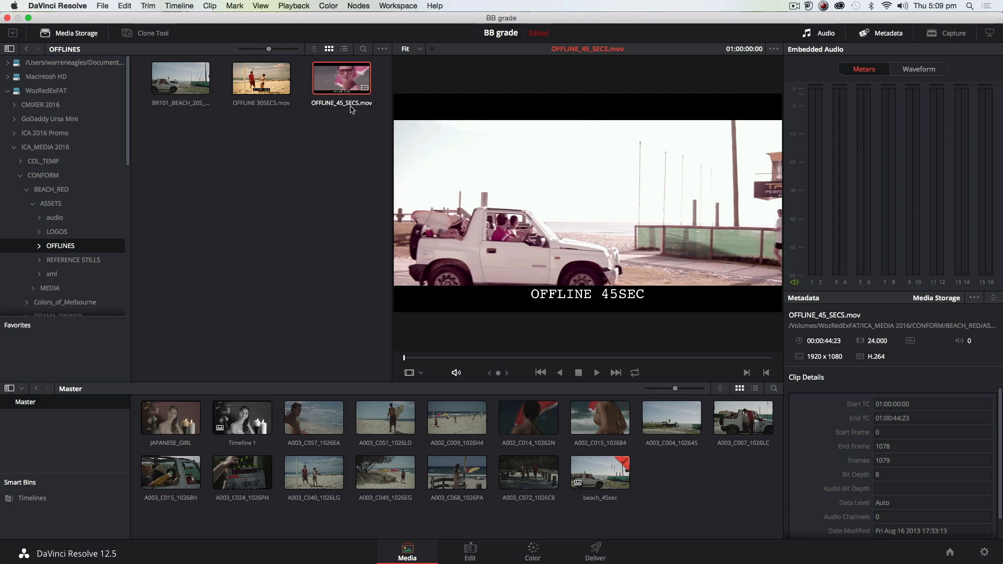
right_click(330, 76)
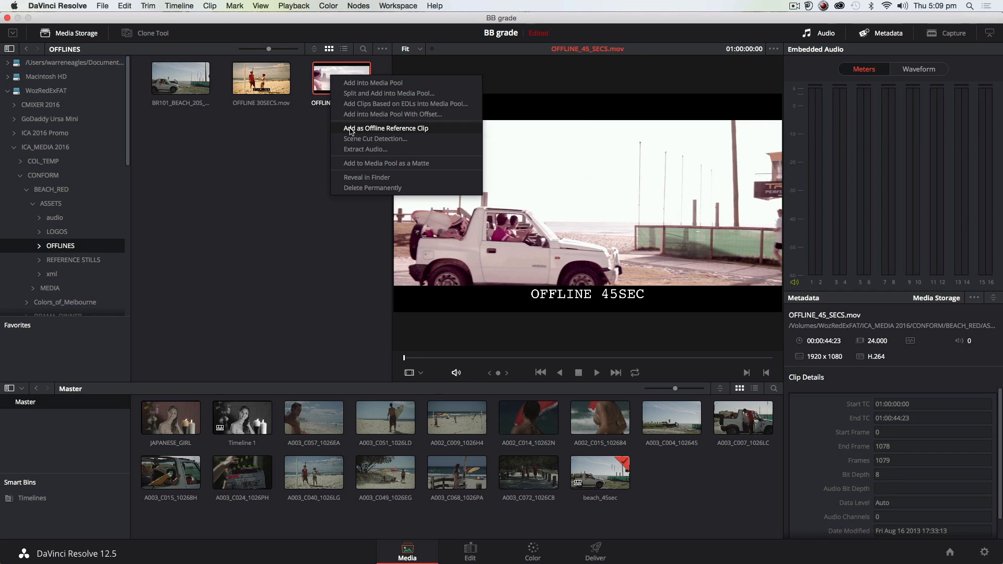
click(406, 131)
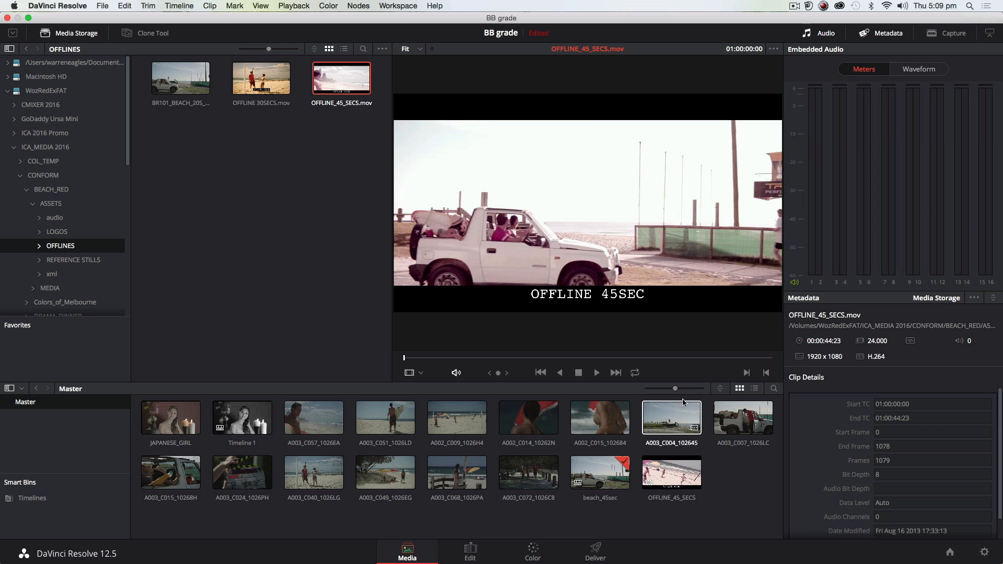
drag(677, 392, 688, 393)
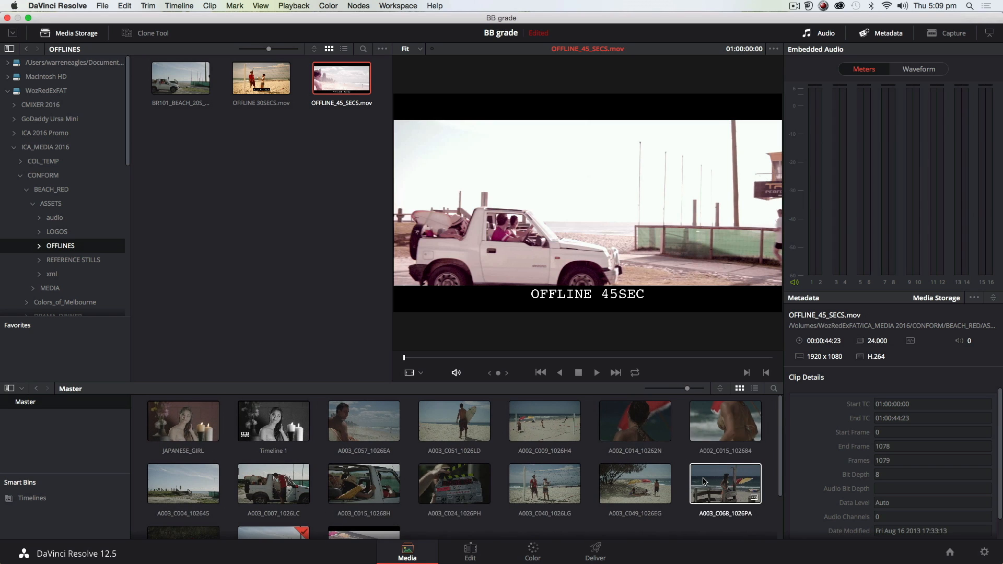
scroll(704, 484, down, 2)
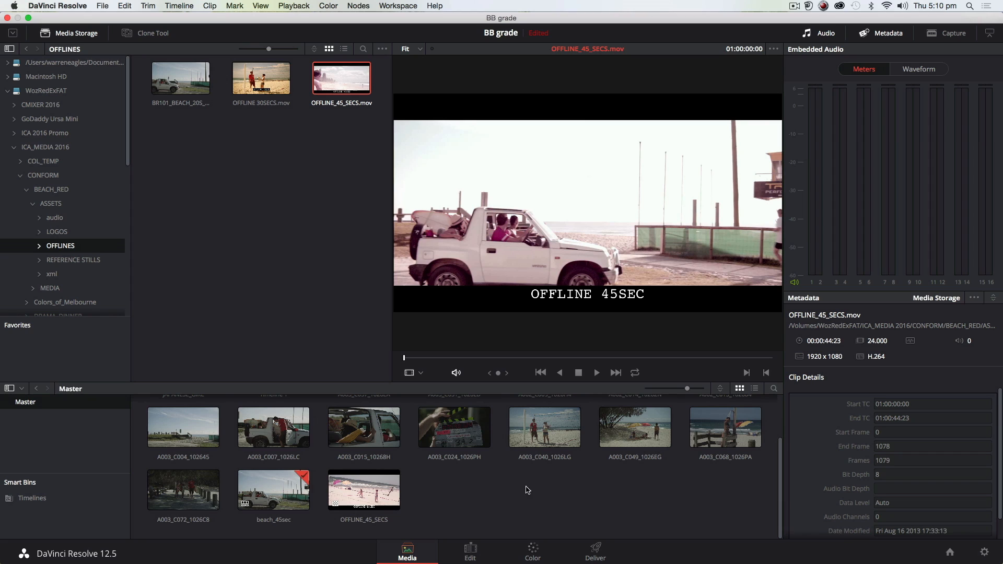
- Link OFFLINE_45_SECS.mov as the offline reference clip of the beach_45sec timeline in the Timelines smart bin
click(45, 500)
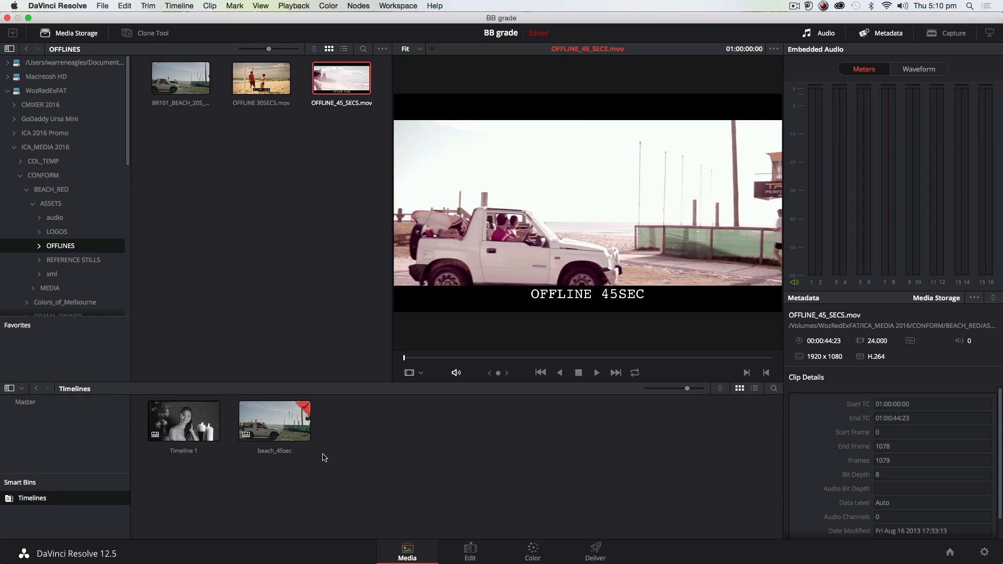
right_click(268, 420)
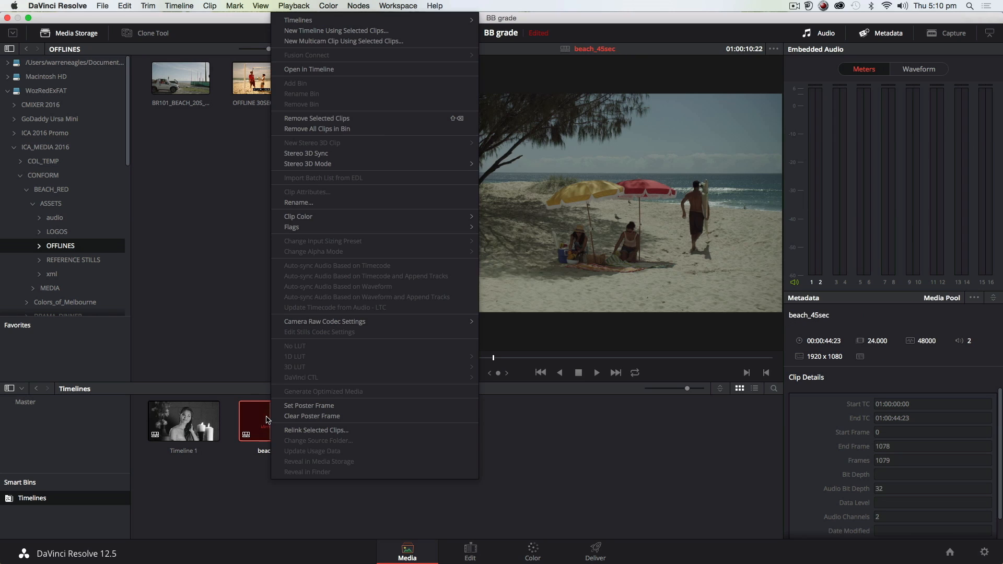
mouse_move(299, 20)
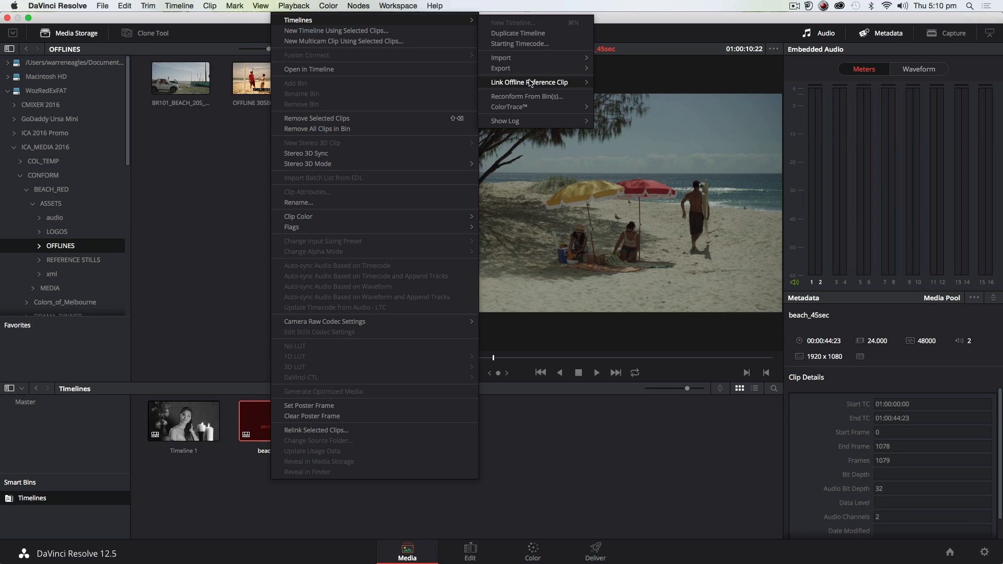
mouse_move(531, 84)
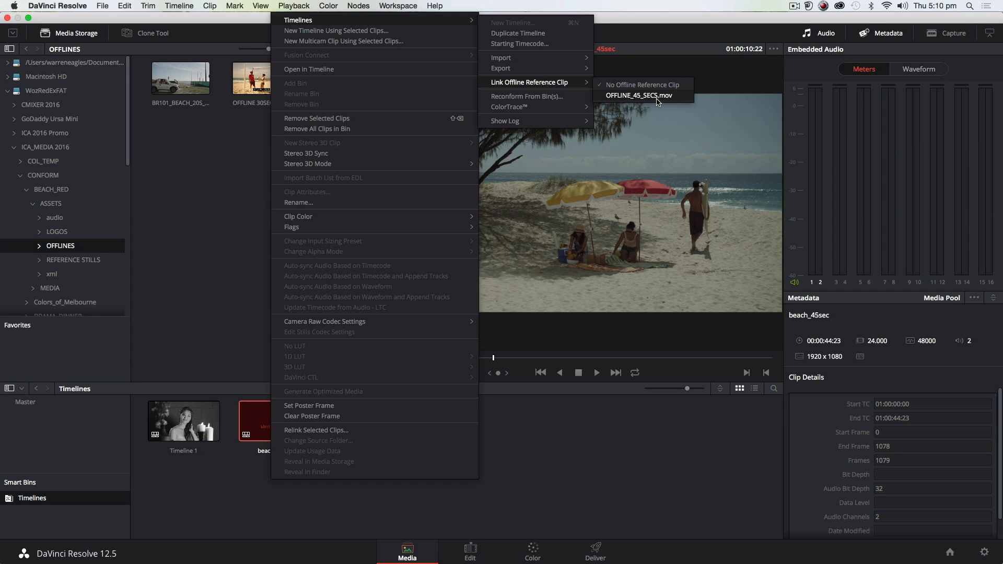
click(639, 96)
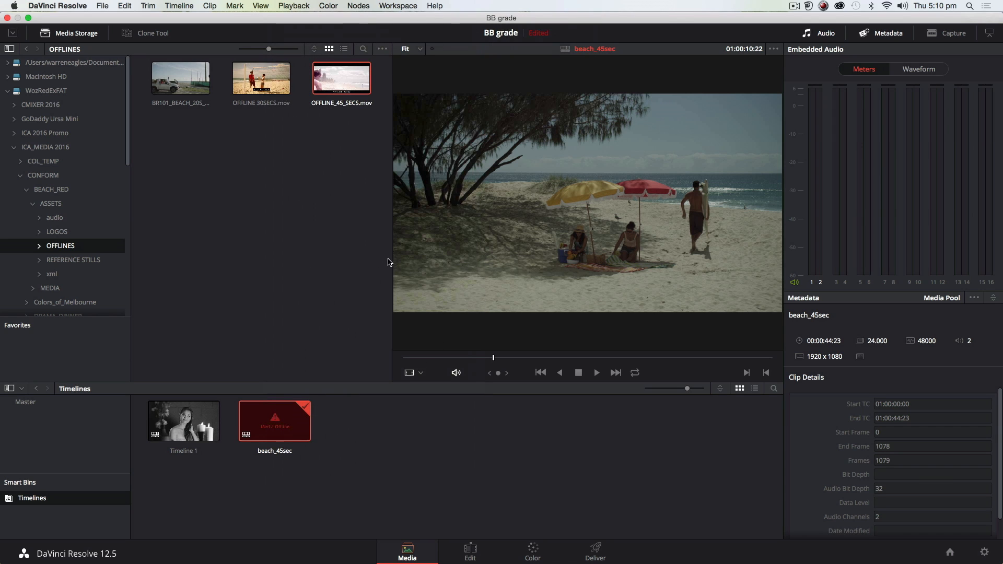
- On the Edit page, set the source viewer to Offline mode to show the linked reference clip
click(473, 558)
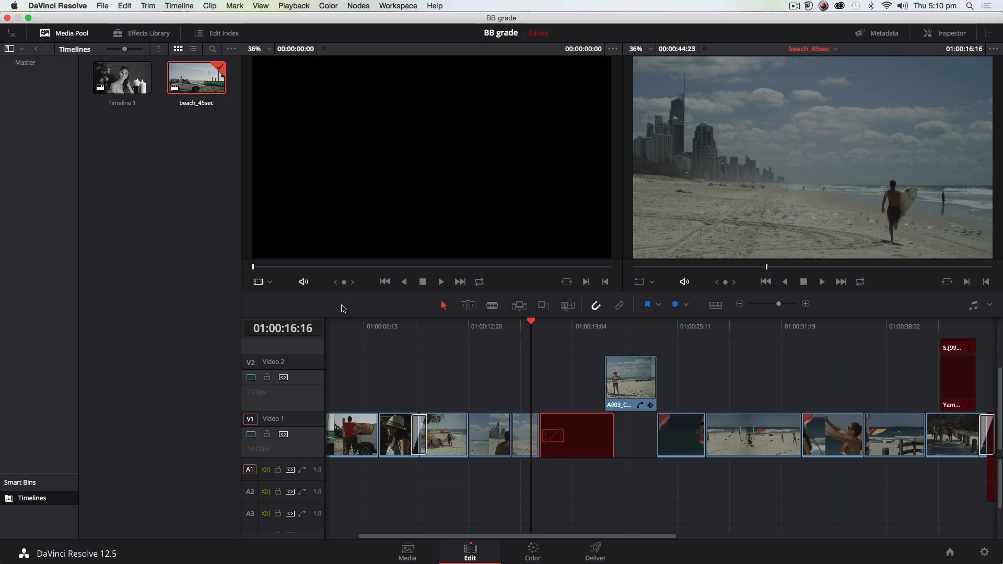
click(268, 283)
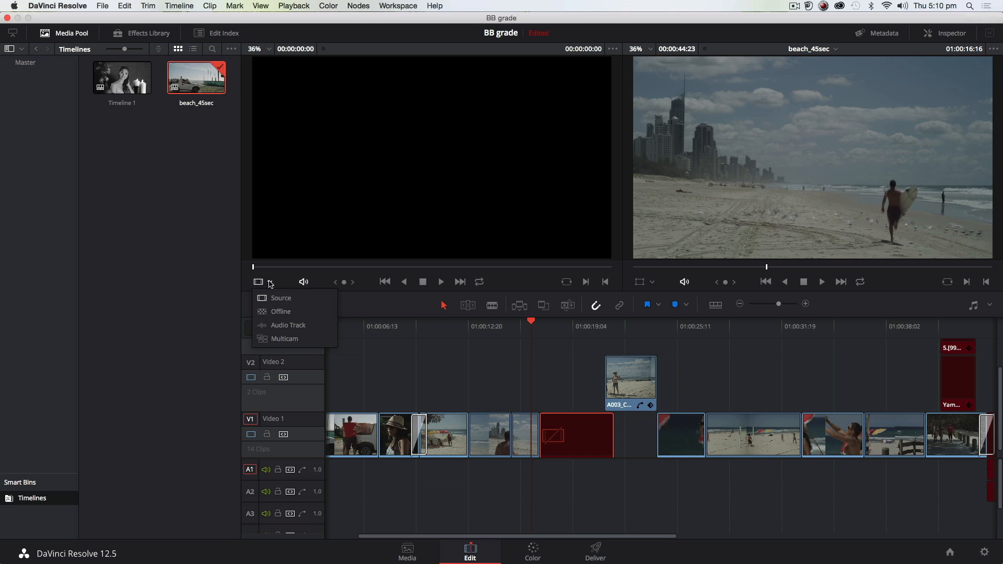
click(278, 312)
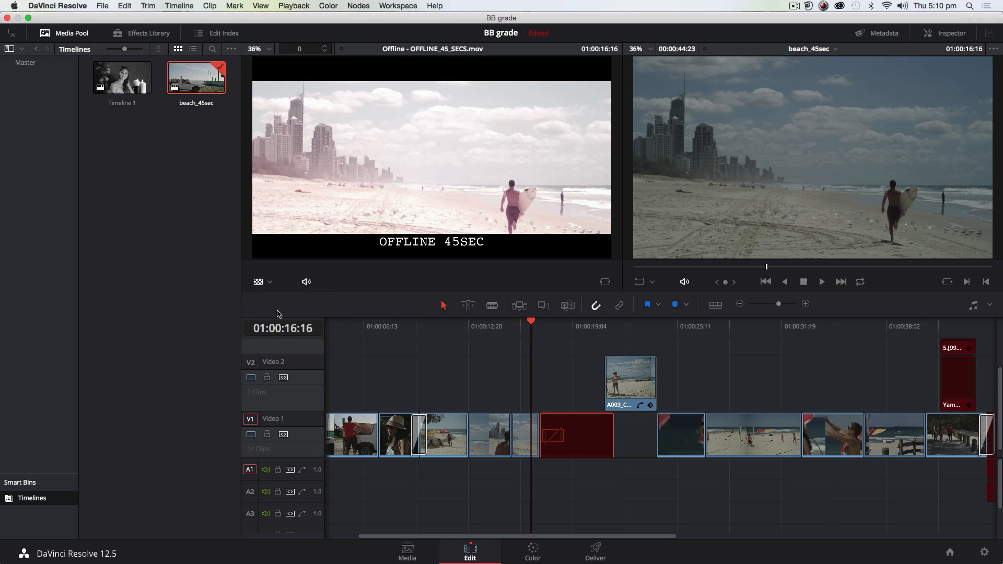
- Play the timeline from its start to about 01:00:02:10 to compare it with the offline reference
key(Home)
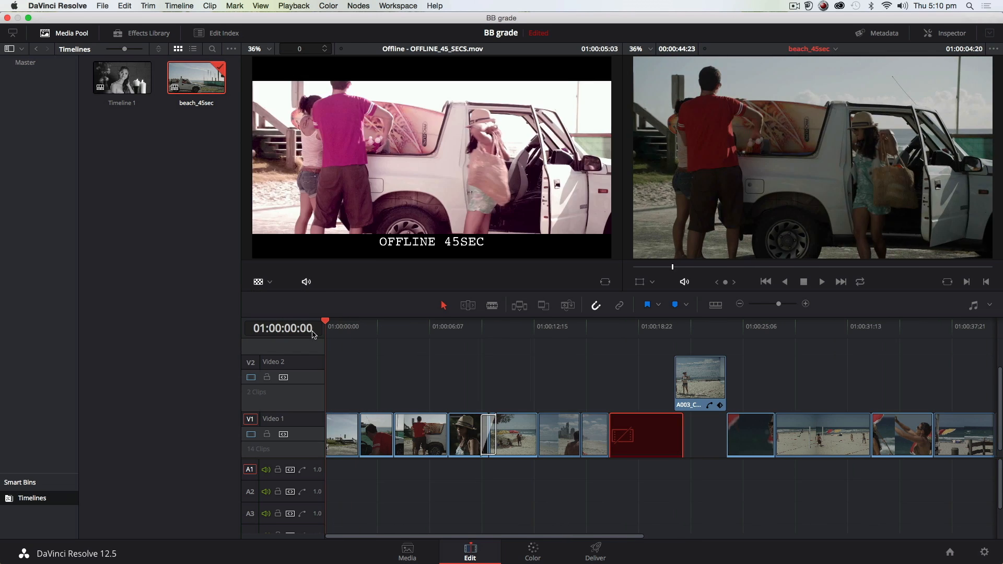
click(821, 282)
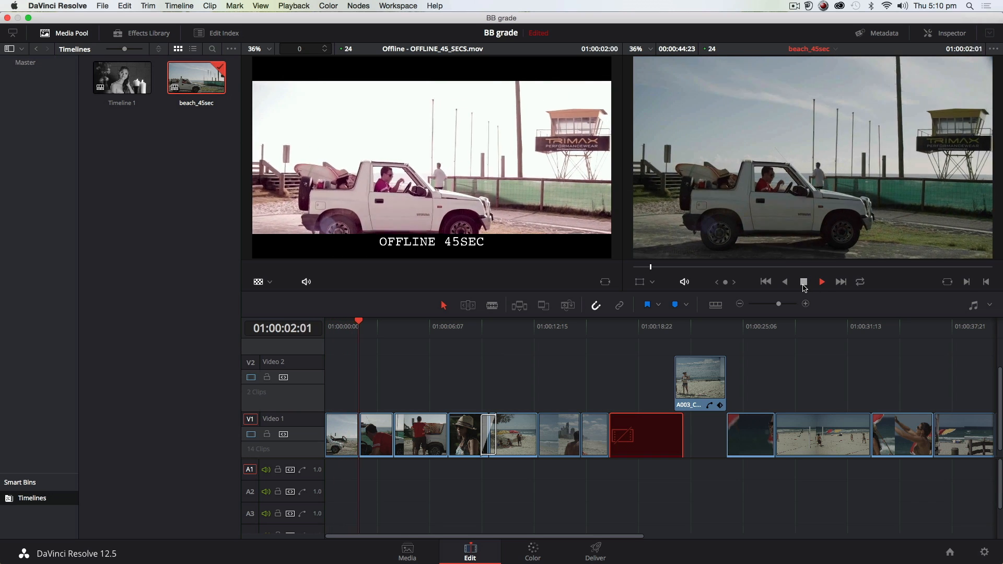
click(804, 283)
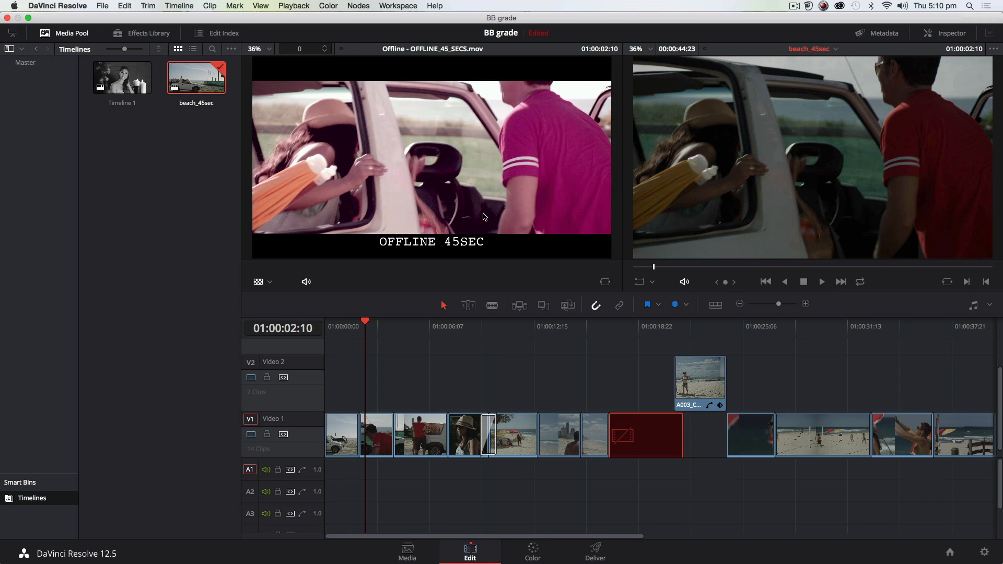
- Shift the offline reference clip's frame offset to -8 to test its alignment with the timeline, and return the offset to 0
click(328, 50)
click(326, 52)
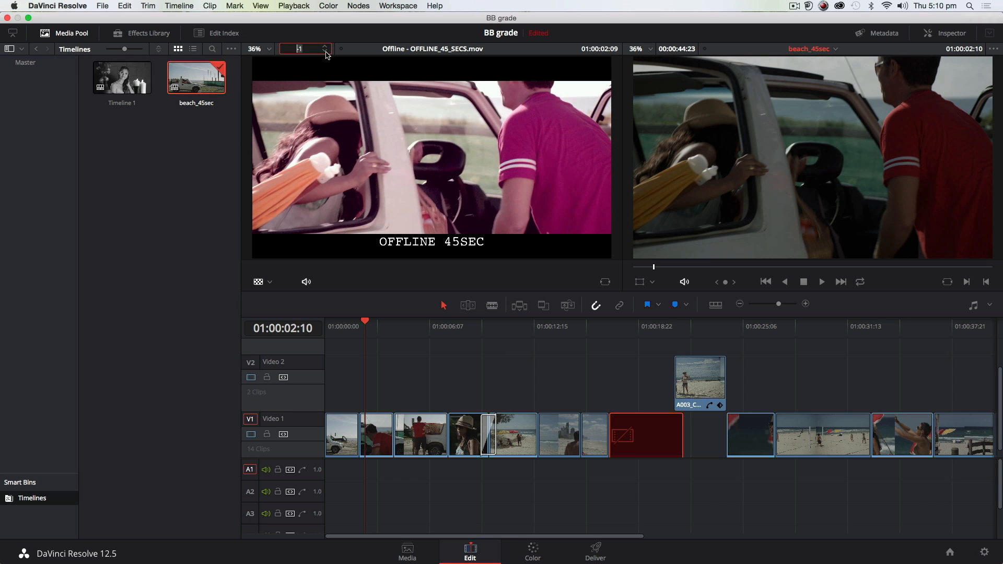
click(326, 52)
click(326, 52)
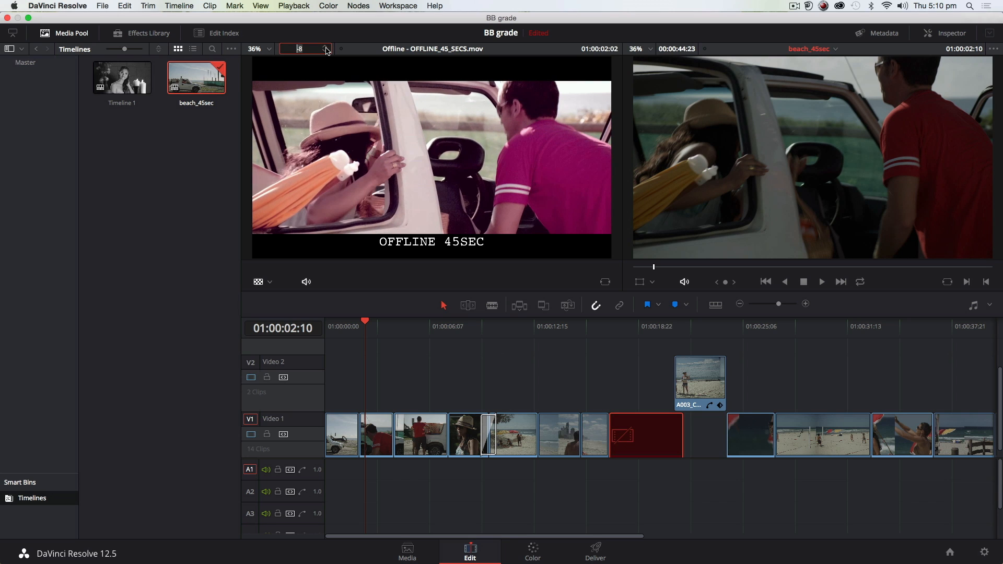
click(325, 47)
click(324, 47)
click(324, 47)
click(324, 47)
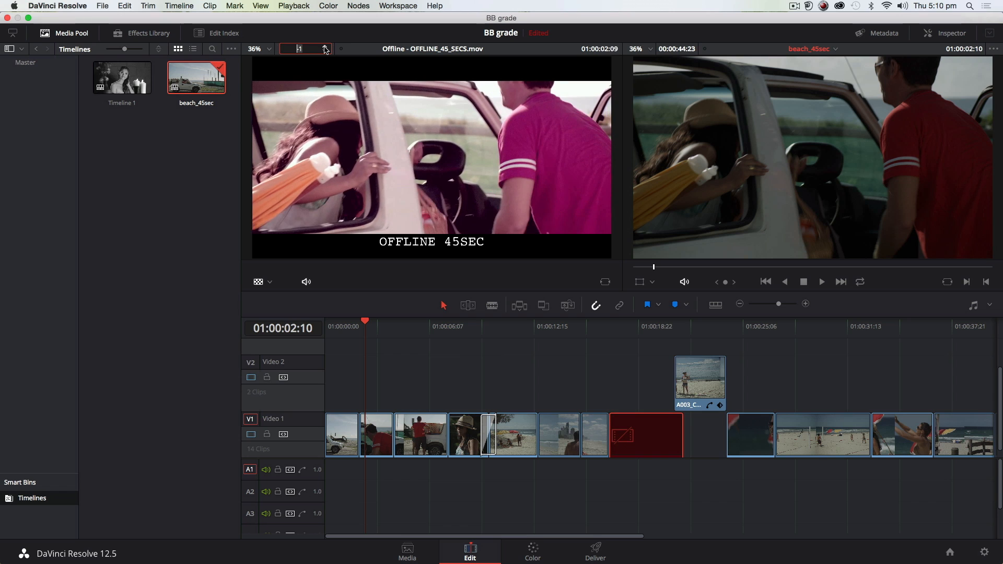
click(325, 47)
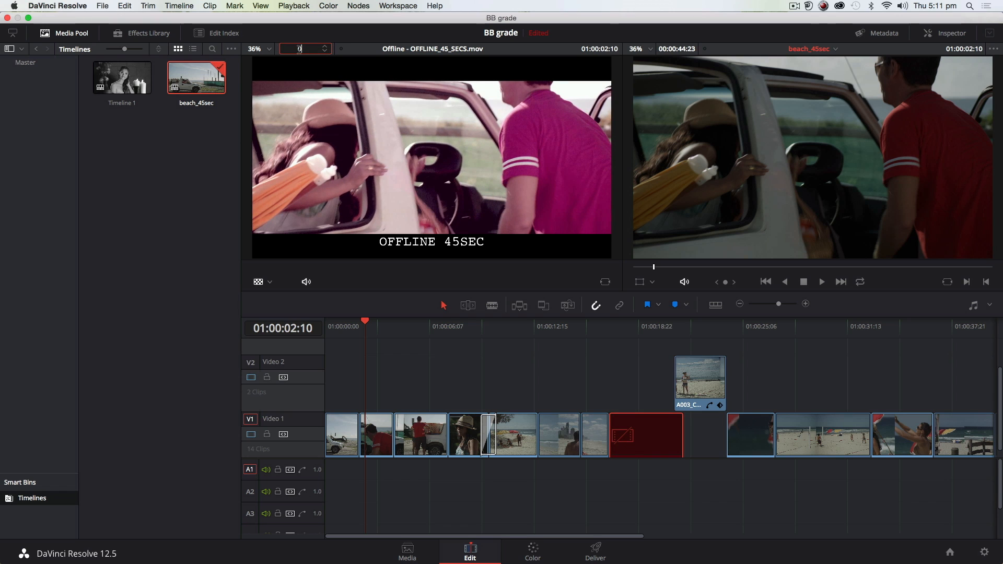
- Compare the offline reference with the timeline at the missing clip around 01:00:18:06 and at the beach shot around 01:00:34:07
drag(498, 323, 632, 344)
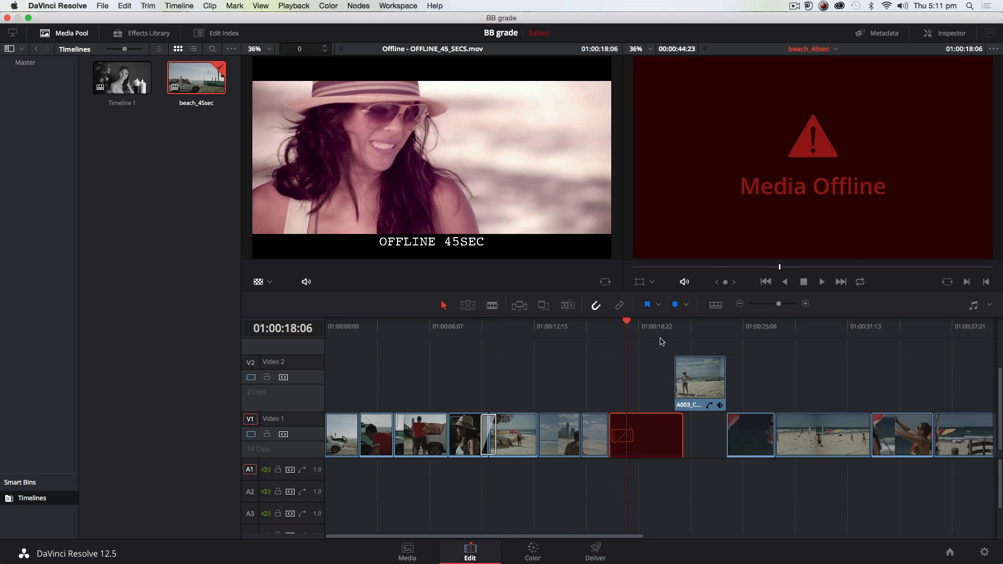
click(732, 343)
click(894, 344)
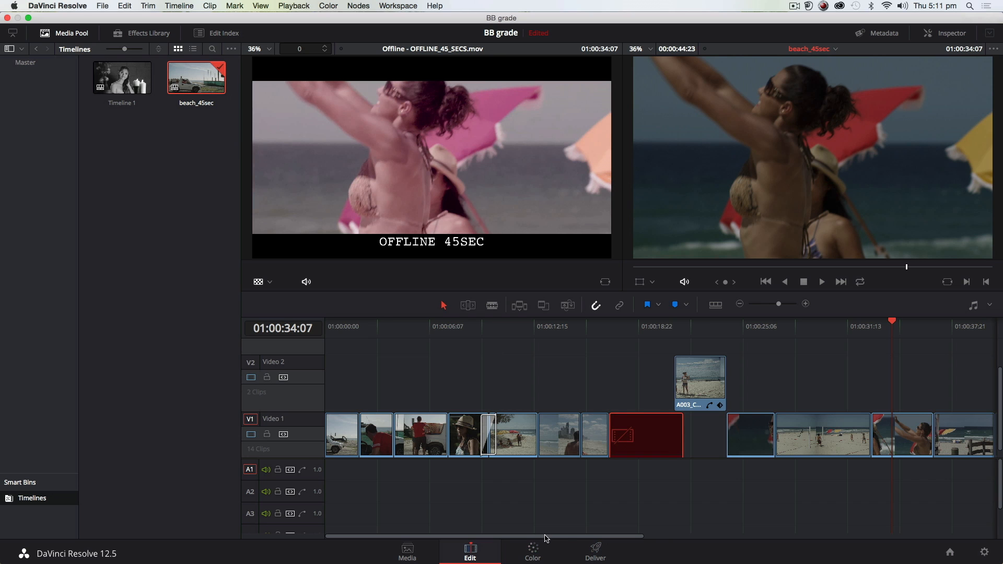
- Step through the timeline's edit points up to the Yamaha title at 01:00:41:10, comparing each shot with the offline reference
drag(546, 538, 564, 538)
key(Down)
key(Down)
key(Down)
key(Down)
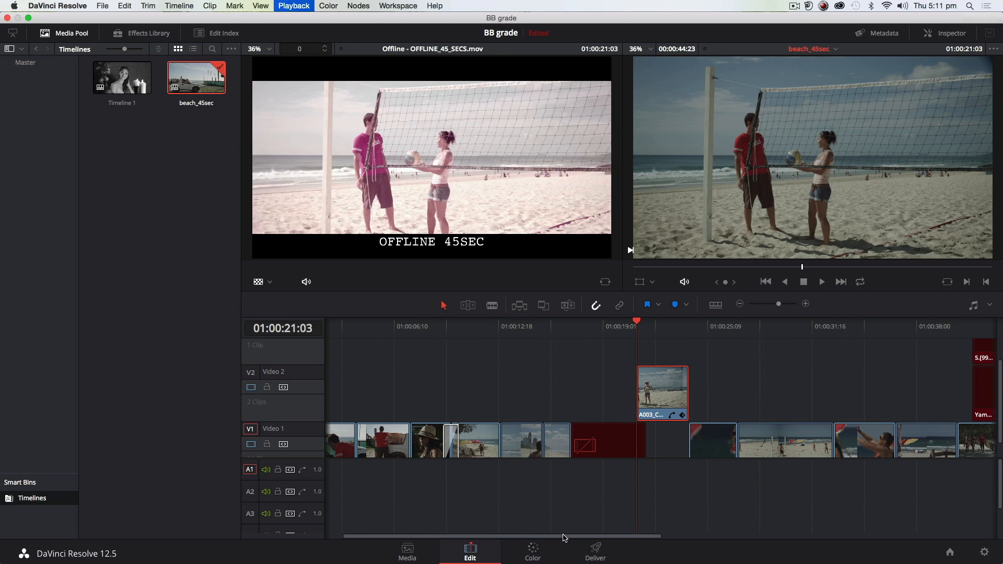
key(Down)
key(Down)
key(Down)
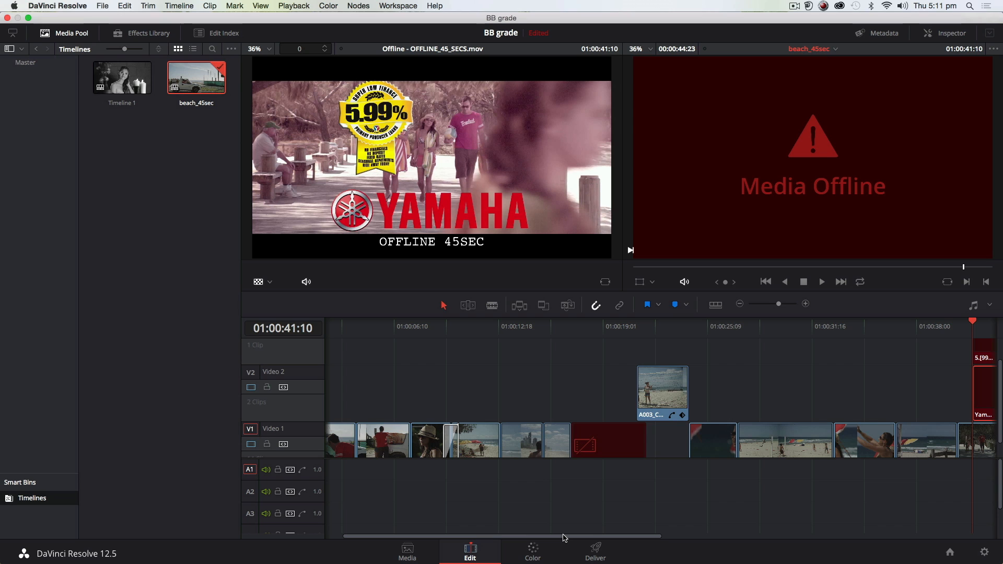
- Compare the end of the timeline with the offline reference at about 01:00:42:04, 01:00:36:02 and 01:00:39:13
click(984, 324)
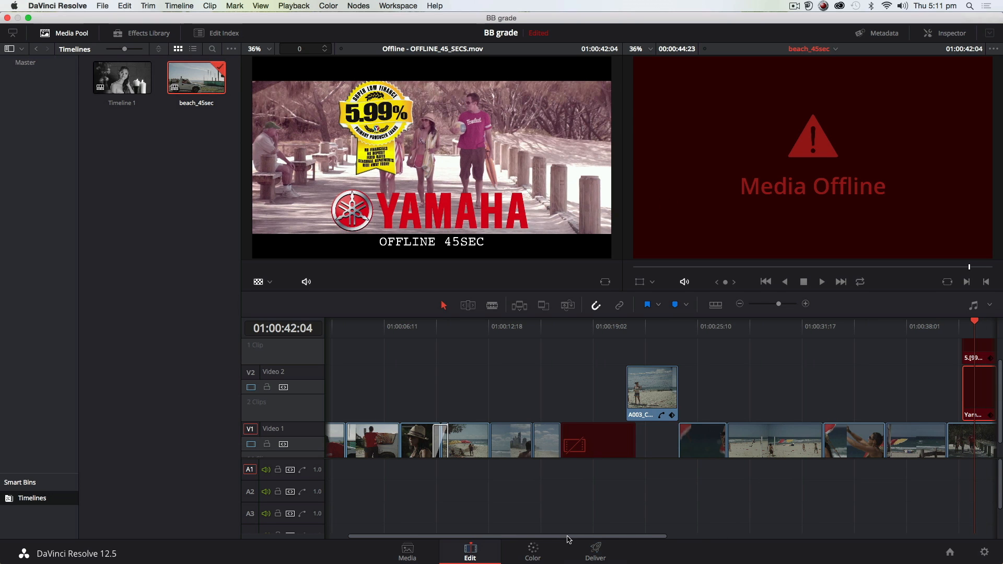
drag(568, 537, 631, 537)
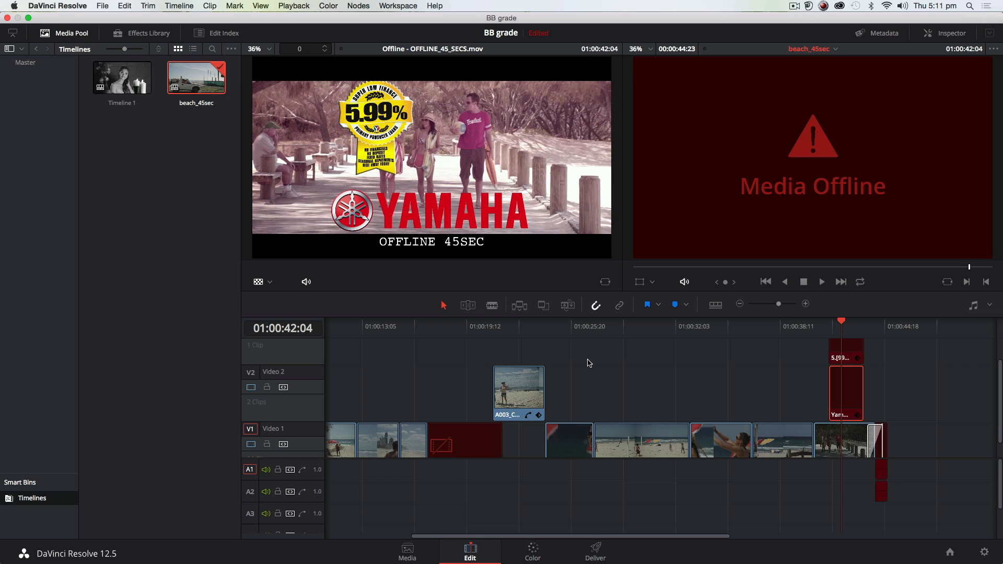
click(742, 334)
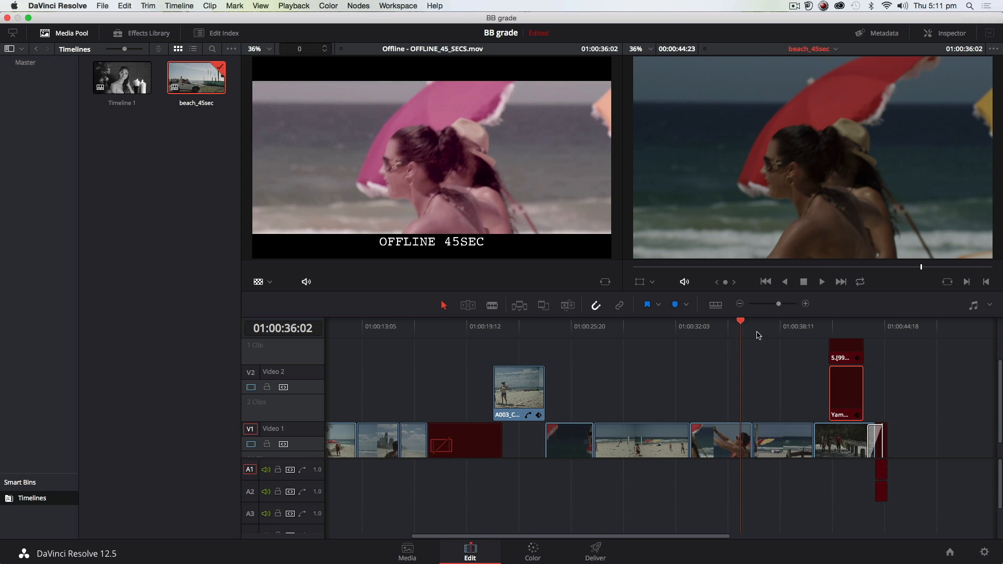
click(799, 335)
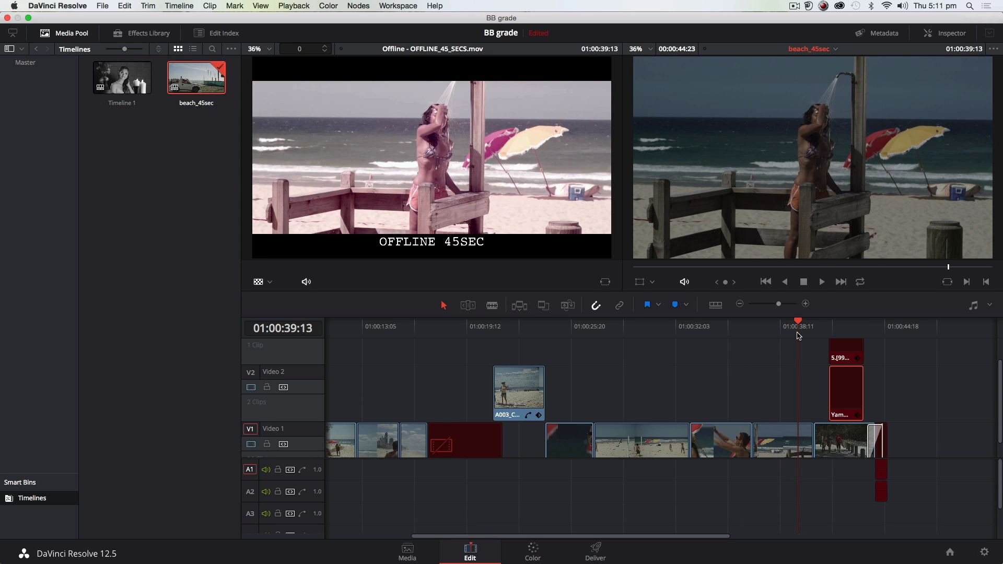